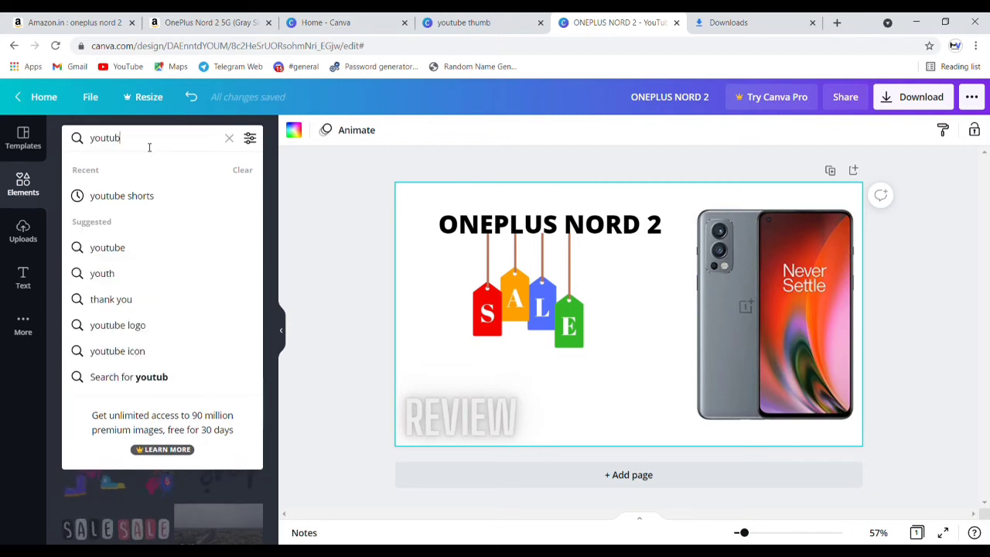
- Search the elements for "youtube" and add the square red You Tube logo to the thumbnail
text(e)
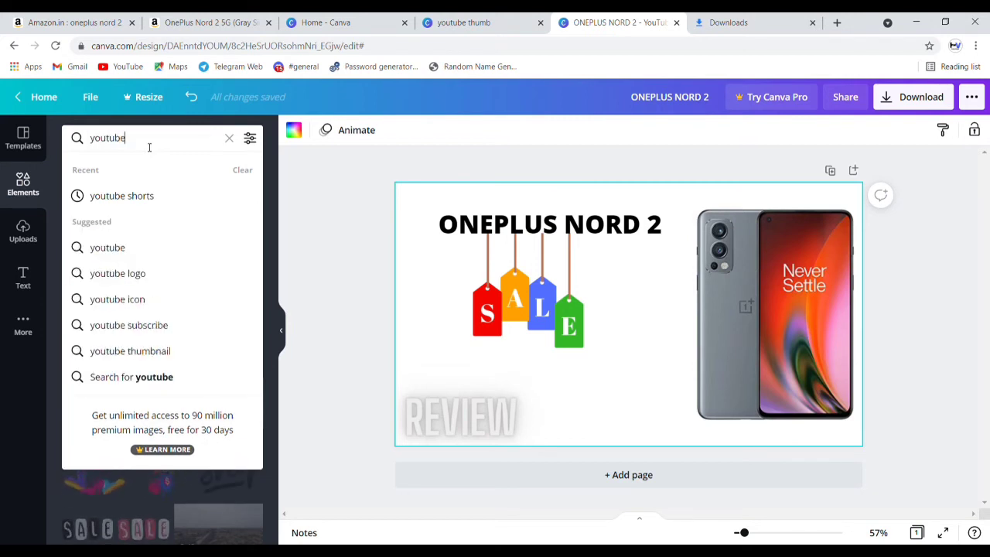
click(108, 247)
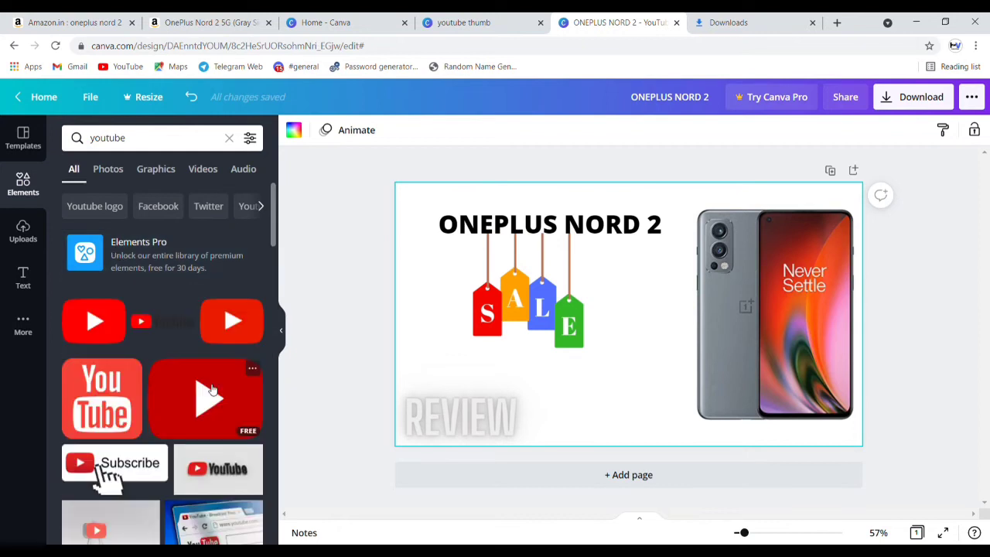
scroll(213, 391, down, 1)
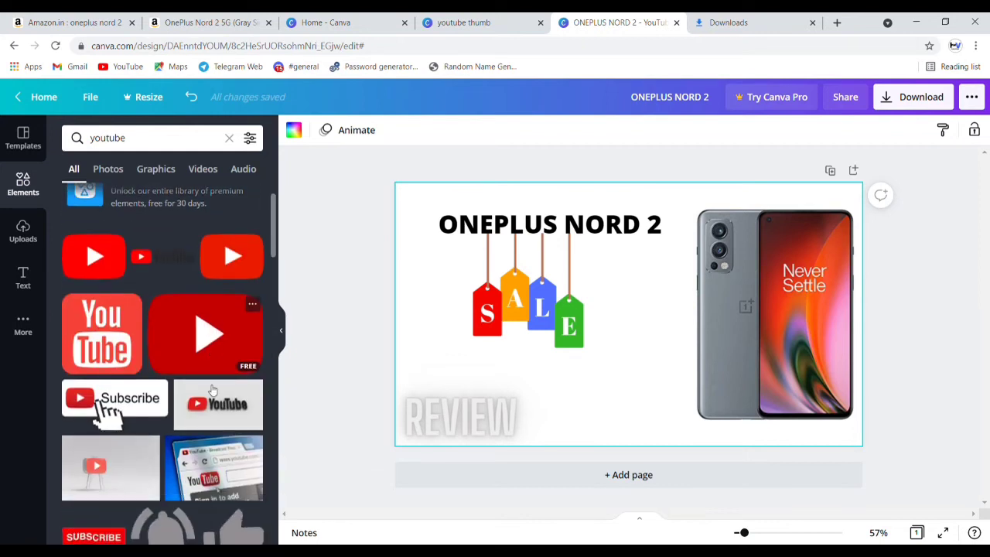
click(123, 333)
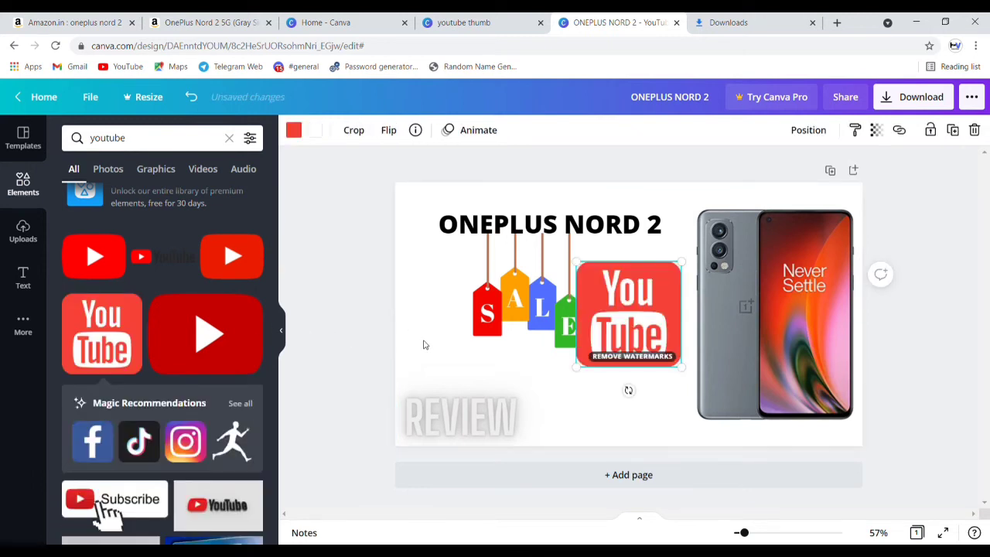
- Shrink the You Tube logo and place it beside the SALE tags, shifting the tags slightly right to make room
drag(666, 333, 456, 318)
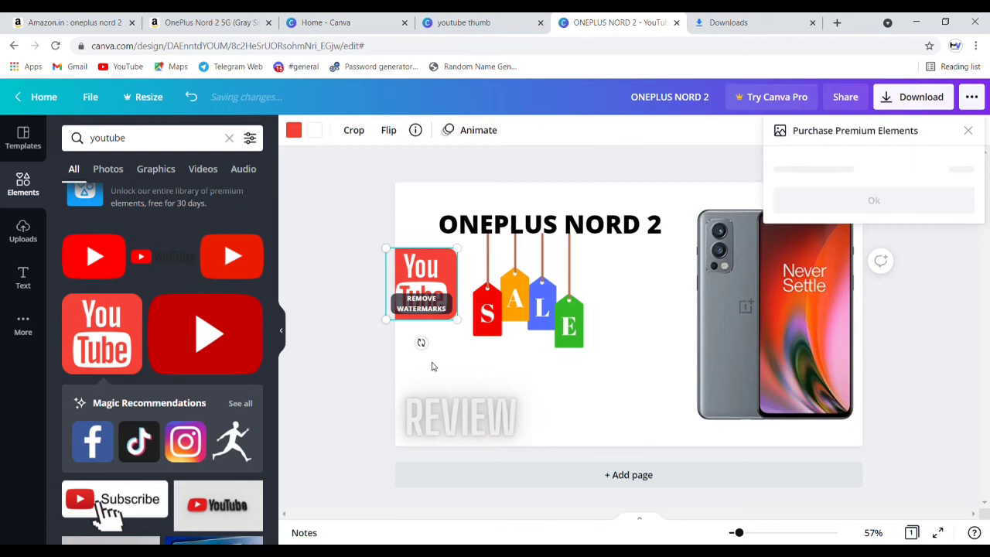
click(435, 326)
click(428, 298)
drag(428, 298, 446, 303)
drag(529, 302, 548, 303)
click(654, 307)
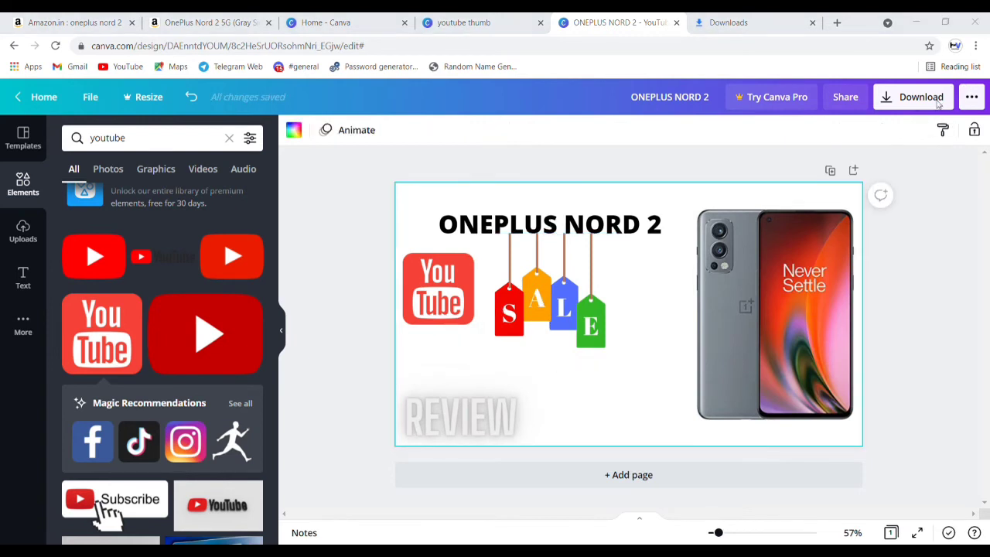
- Open YouTube in a new tab and upload the video file default.jobtemplate.mp4.480 (1).mp4
click(835, 23)
click(112, 67)
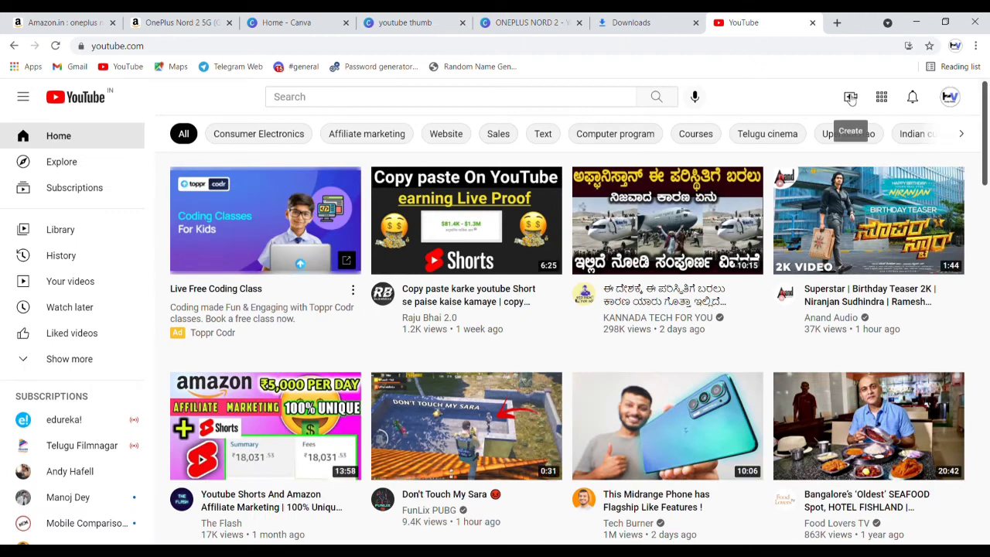
click(851, 98)
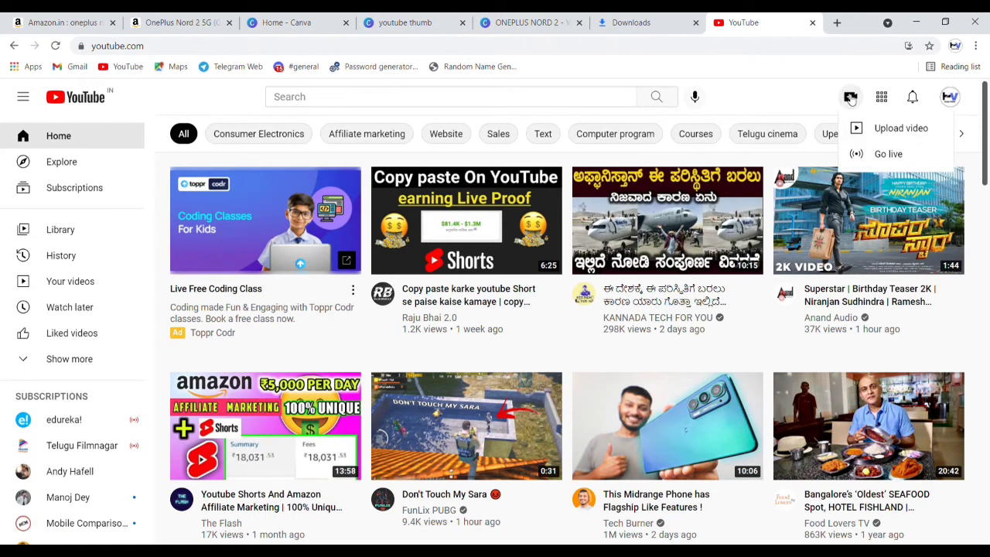
click(889, 133)
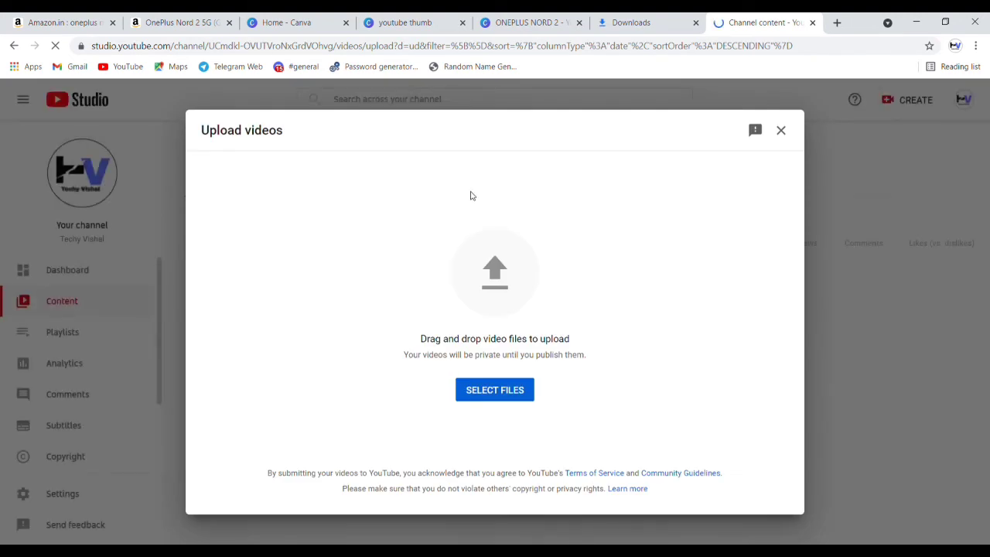
click(495, 389)
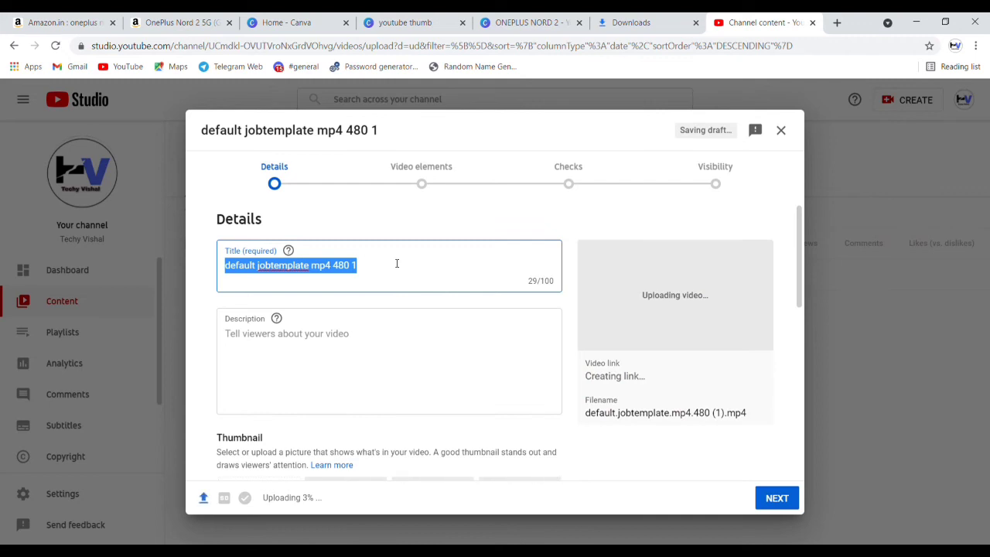
- Replace the video's title with "ONEPLUS BEST SMARTPHONE | TECH | GADGETS | #Shorts"
key(BackSpace)
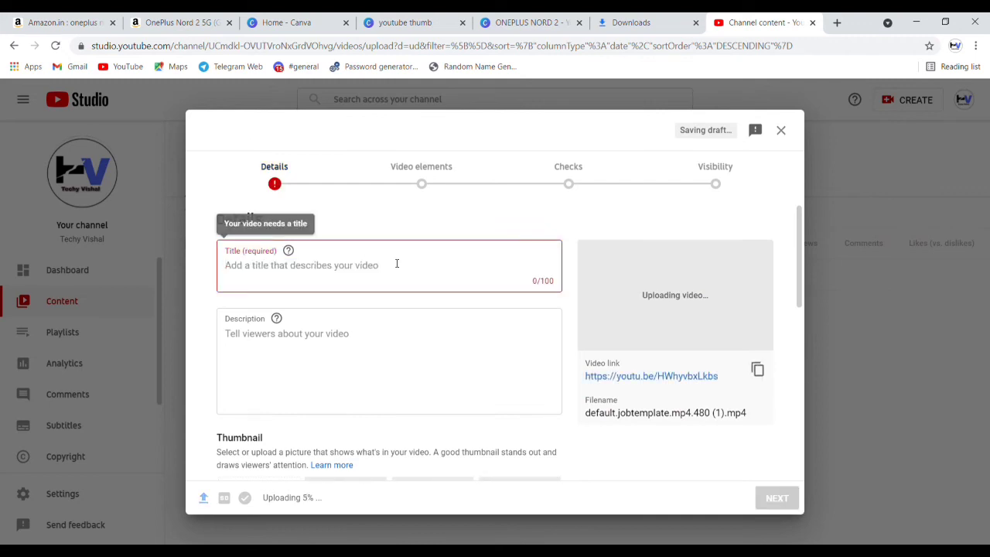
text(0)
text(NEP)
text(LU)
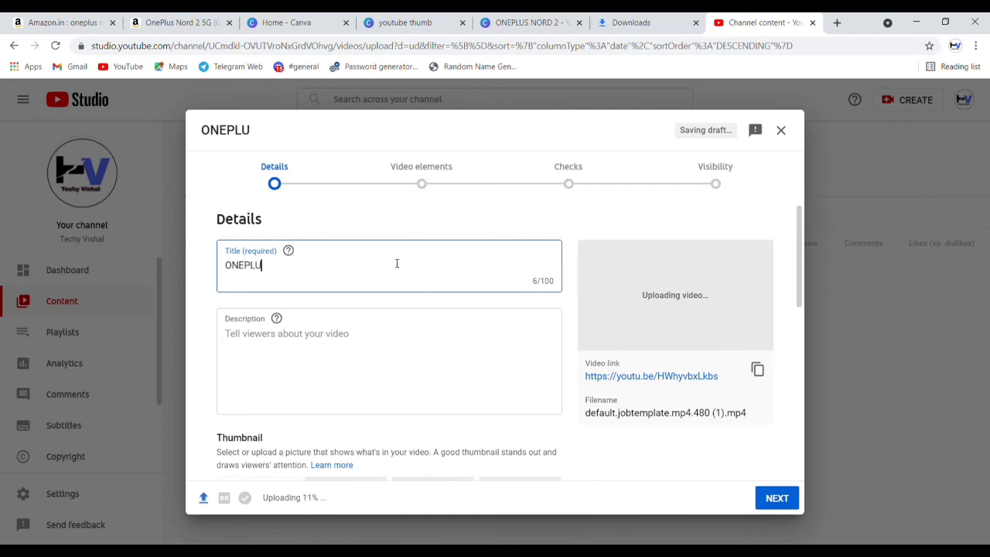
text(S BEST SM)
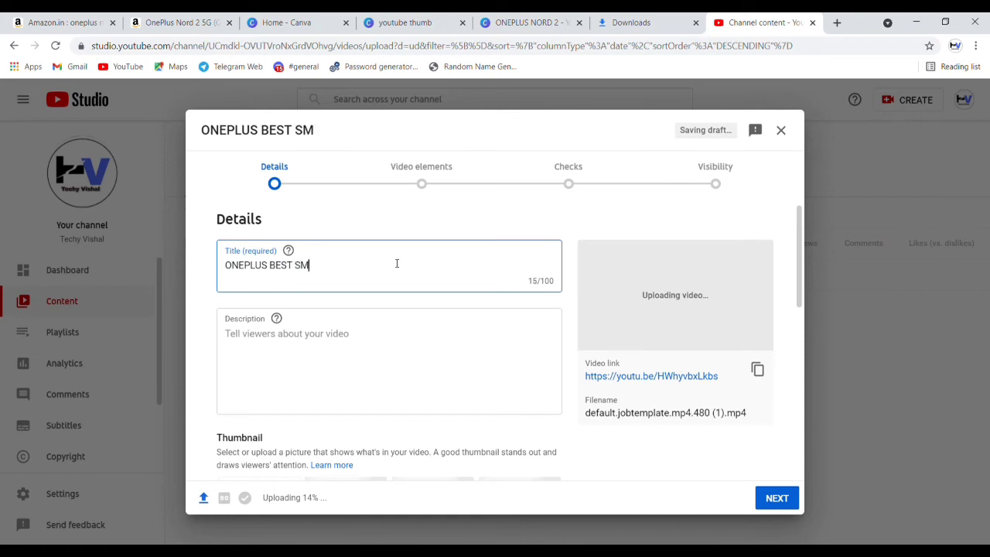
text(ARTPHONE)
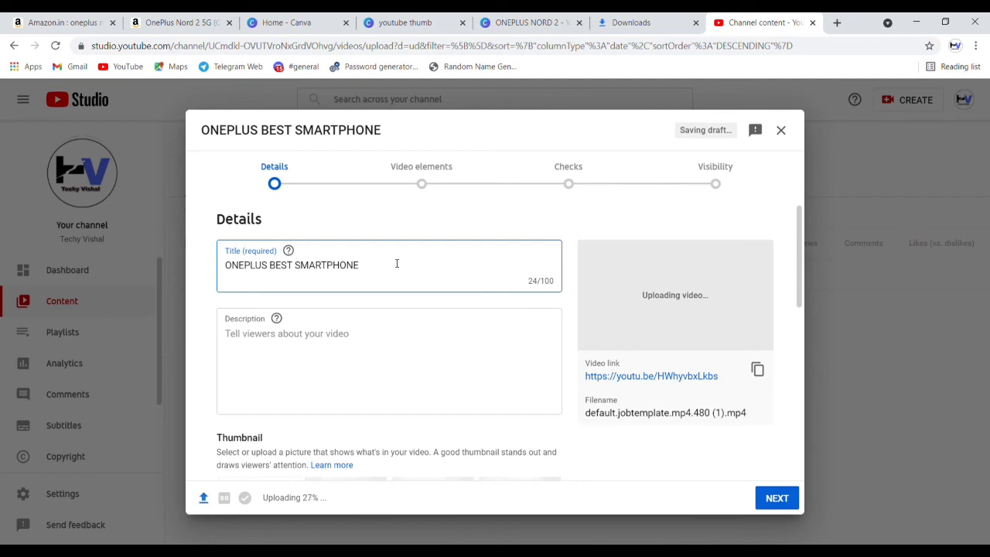
text(|)
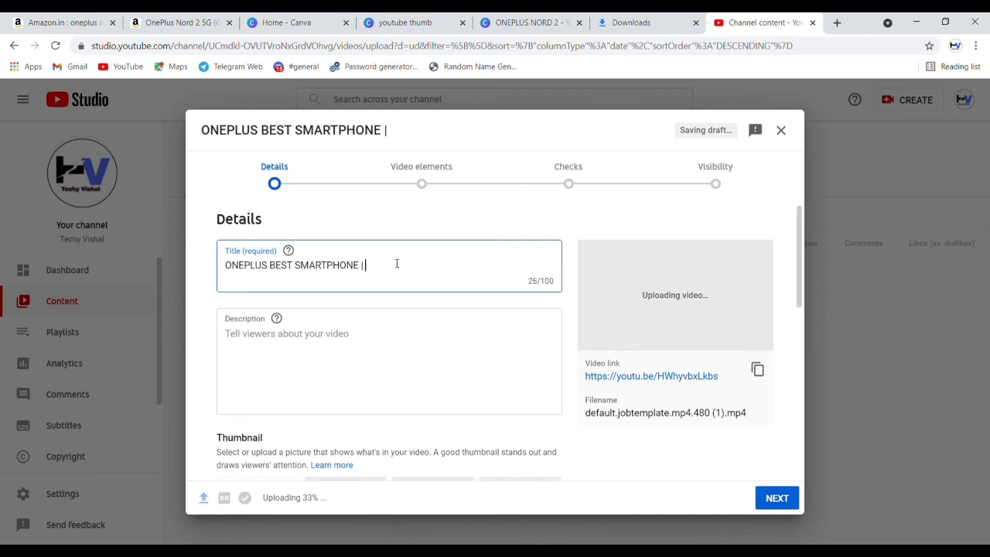
text( TECH)
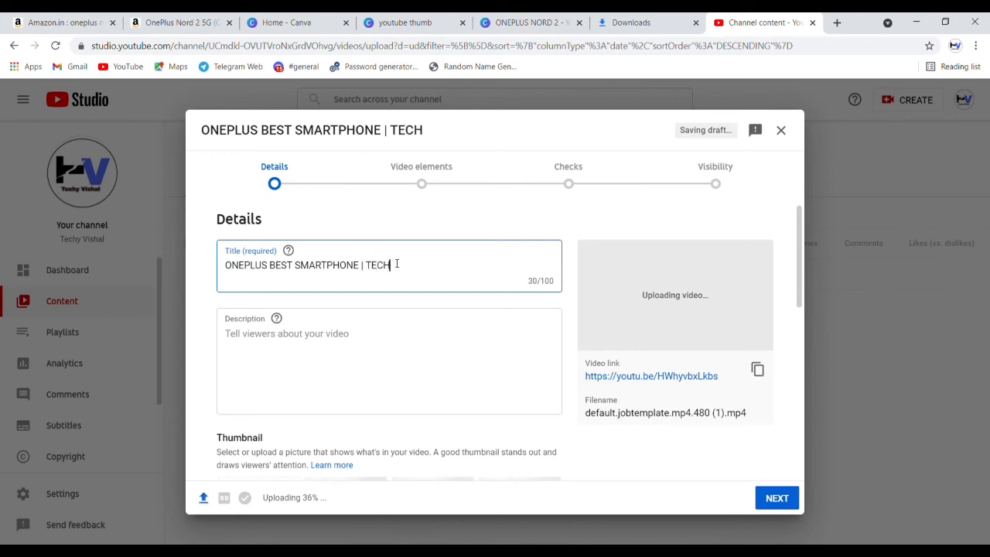
text( | )
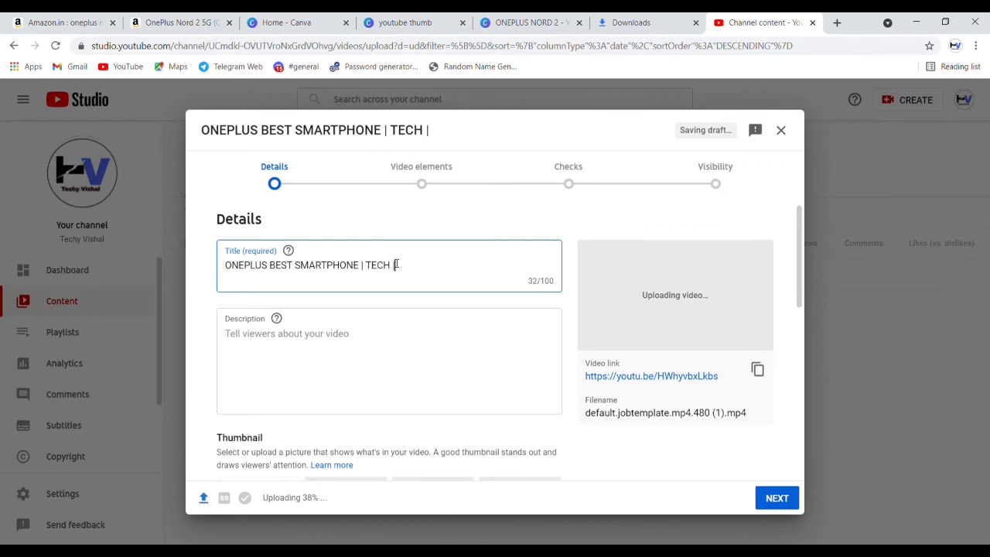
text(GADGETS)
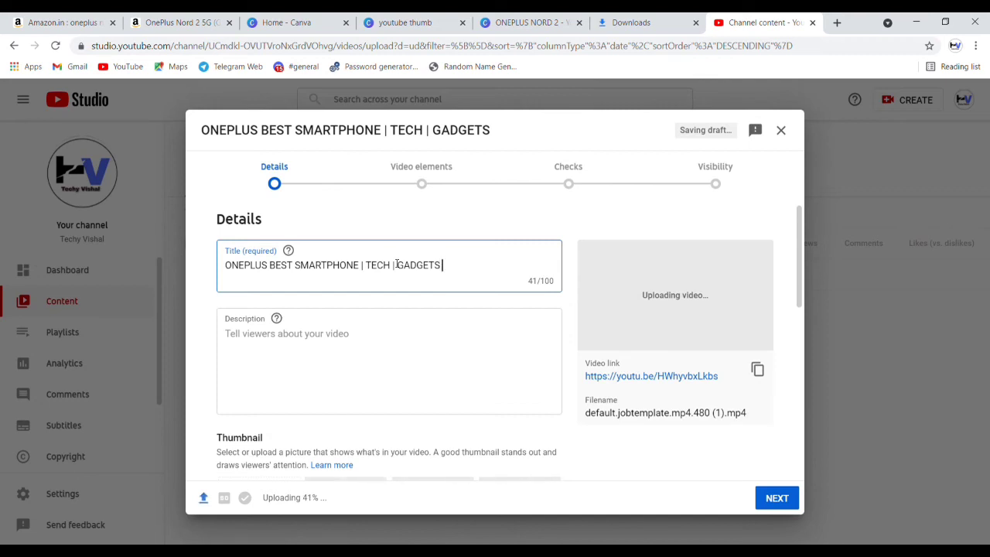
text( | #)
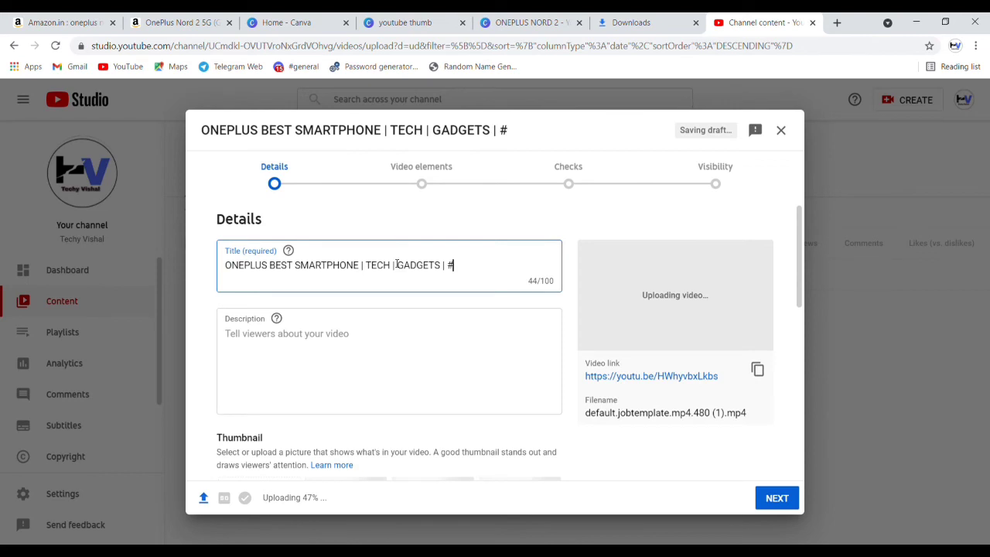
text(S)
text(h)
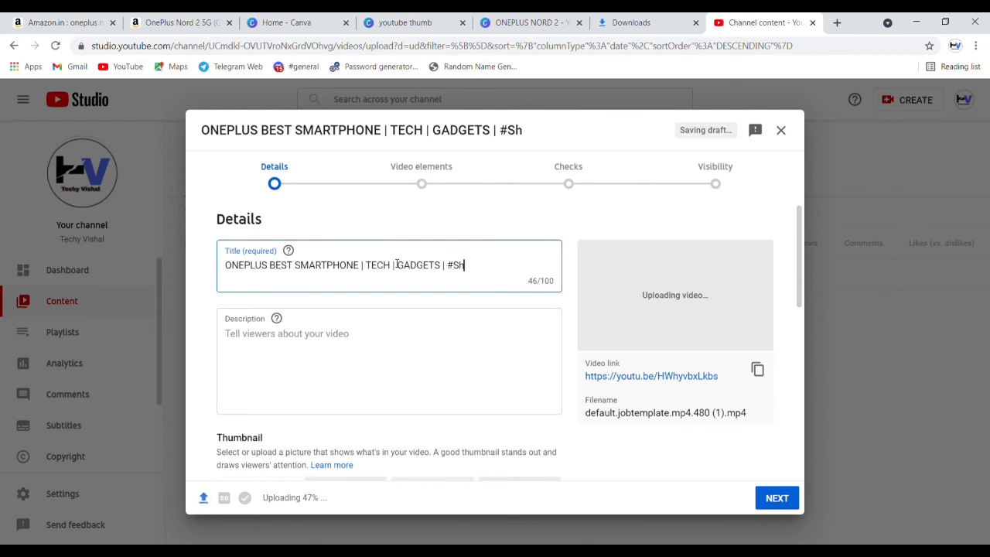
text(oryts)
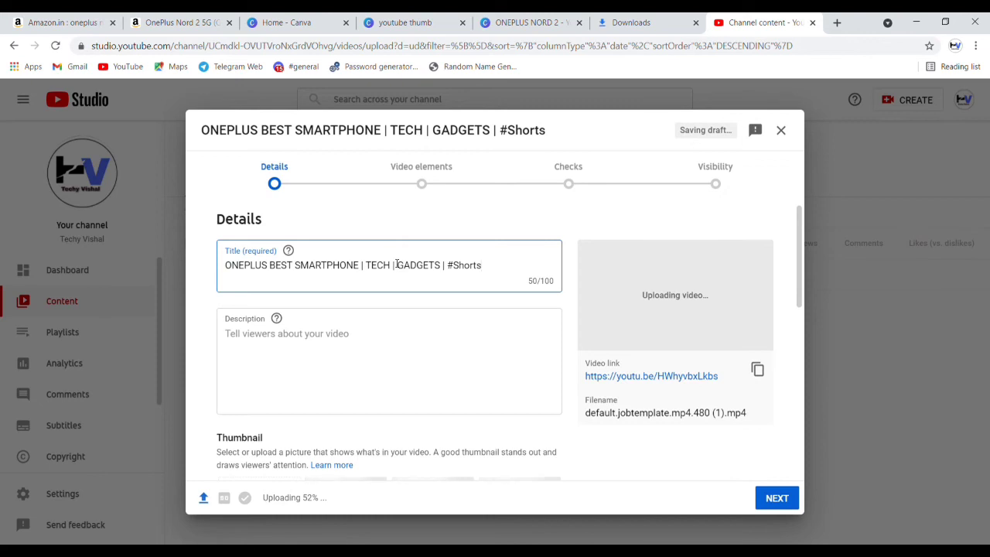
- Begin the video's description with "Best buy link:"
click(311, 346)
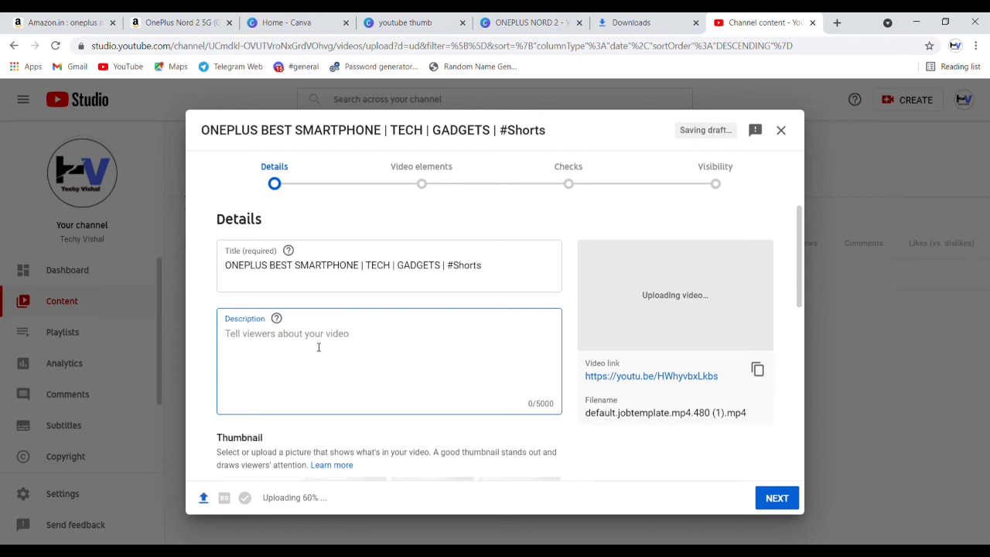
text(Best buty )
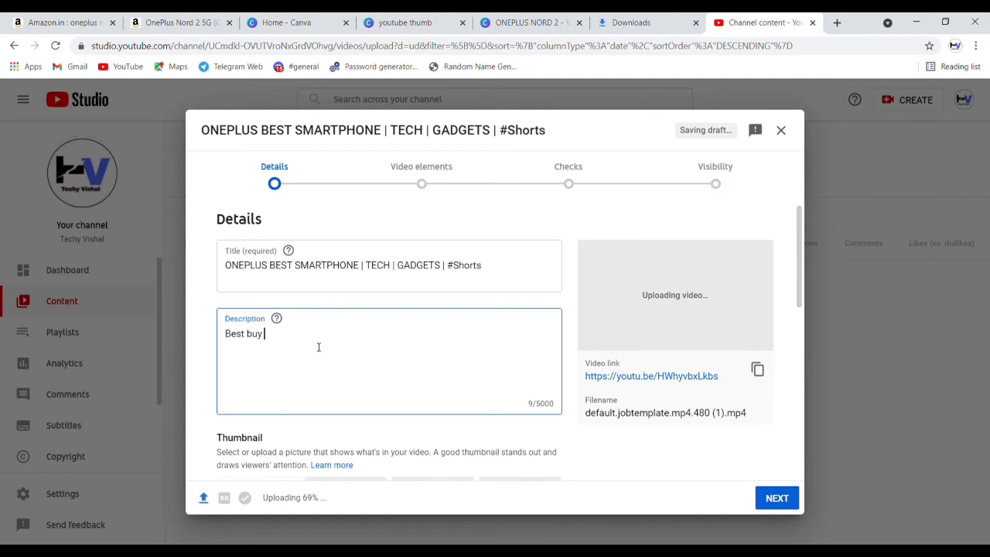
text(link:)
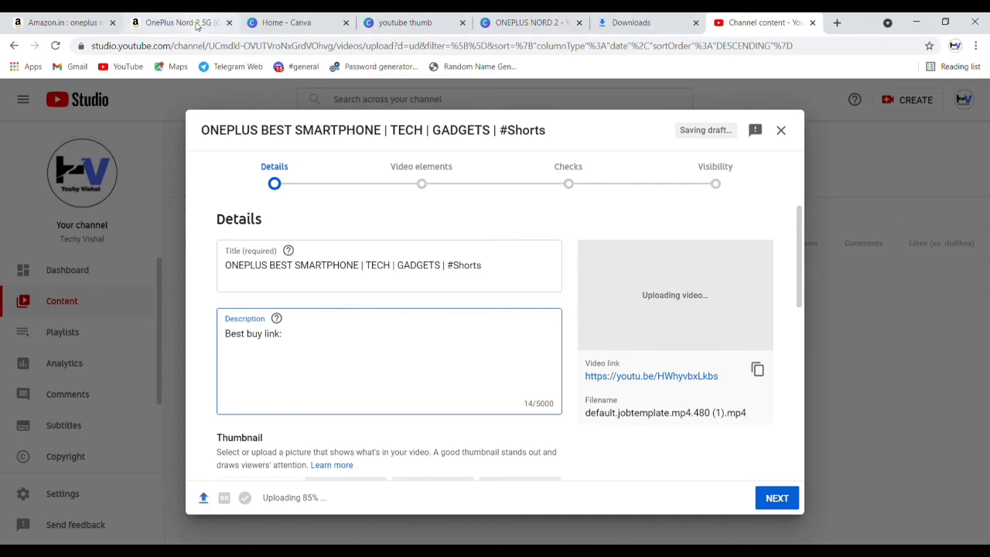
- Search Google for "amazon" in a new tab and open the Amazon.in store
click(837, 22)
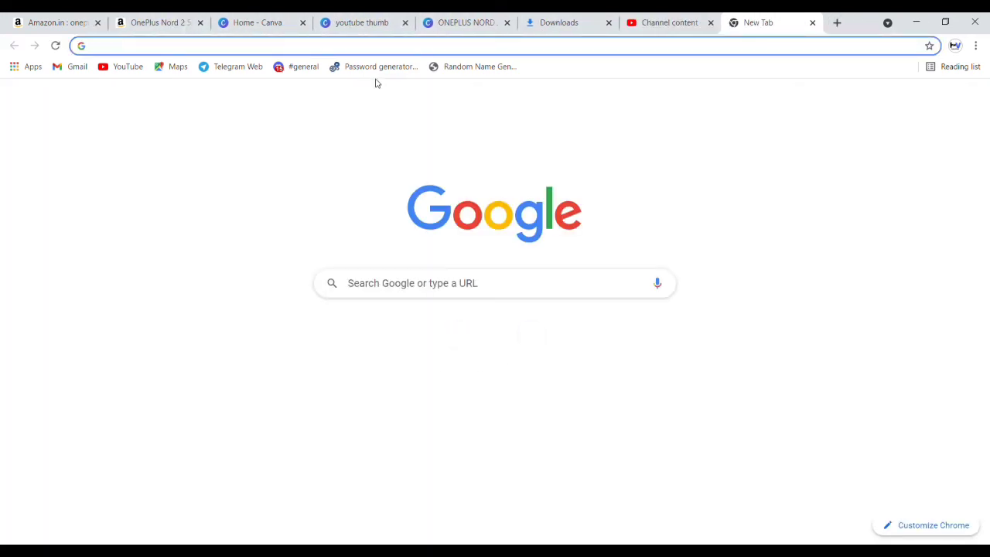
text(am)
key(Down)
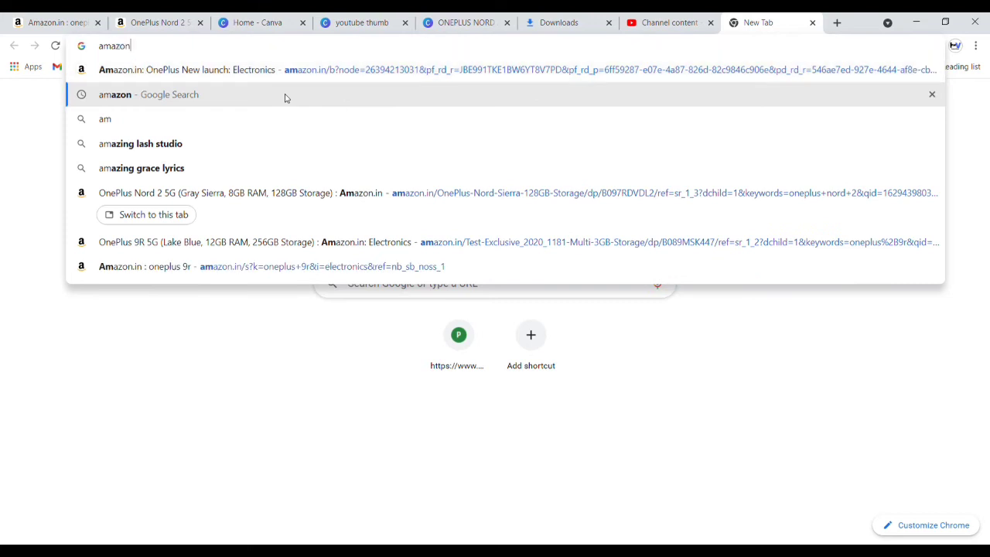
key(Return)
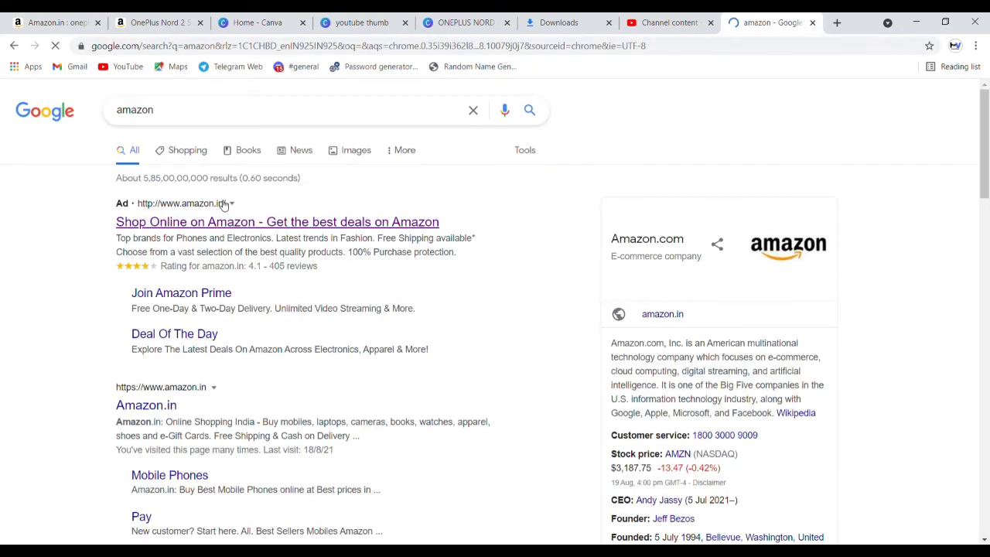
click(223, 204)
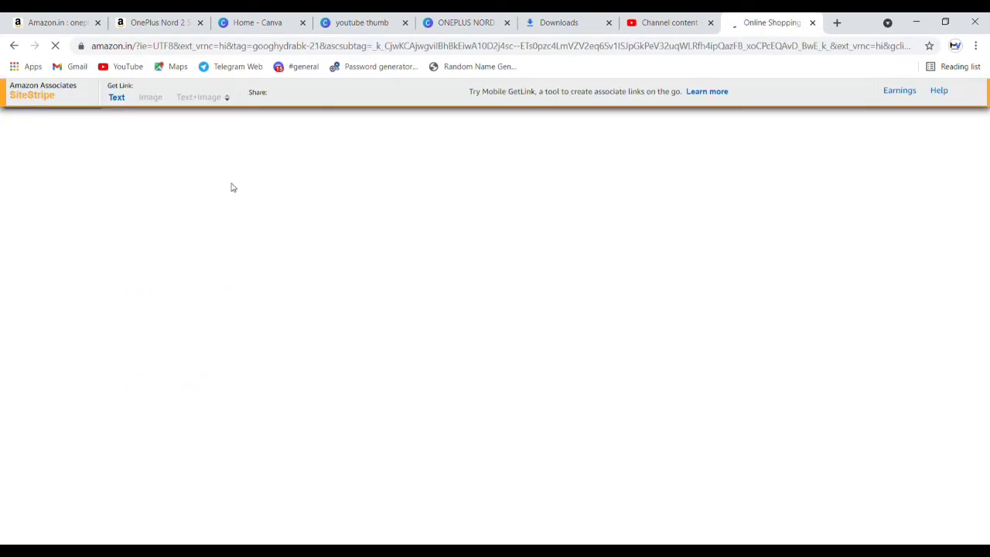
- Search Amazon for "oneplus nord 2" and open the OnePlus Nord 2 5G (Blue Haze, 8GB RAM, 128GB Storage) product page
click(359, 131)
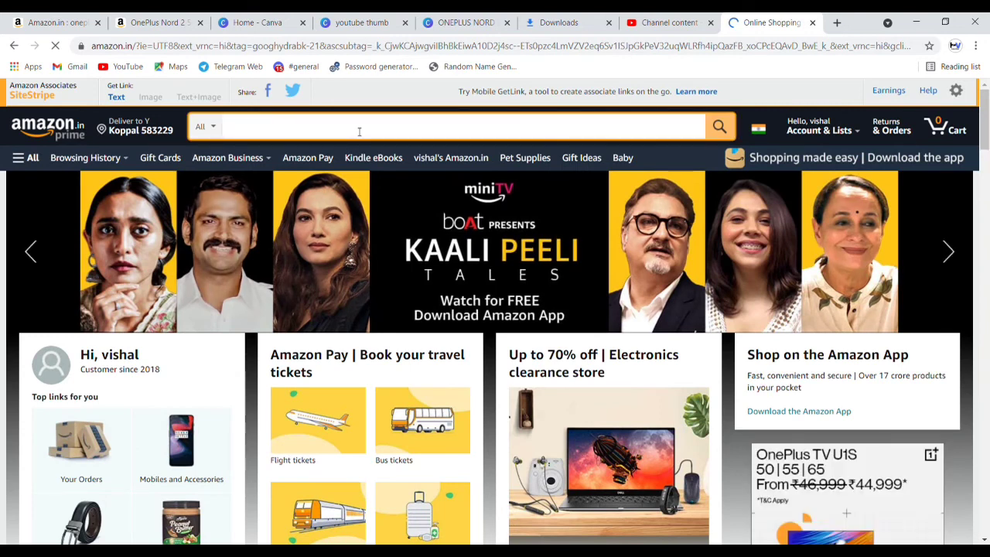
text(onepl)
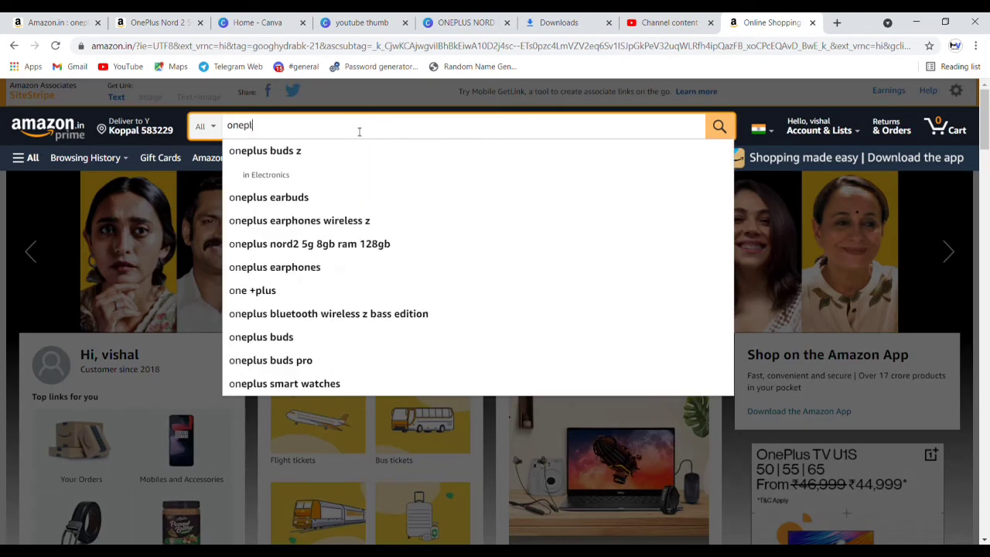
text(us nord 2)
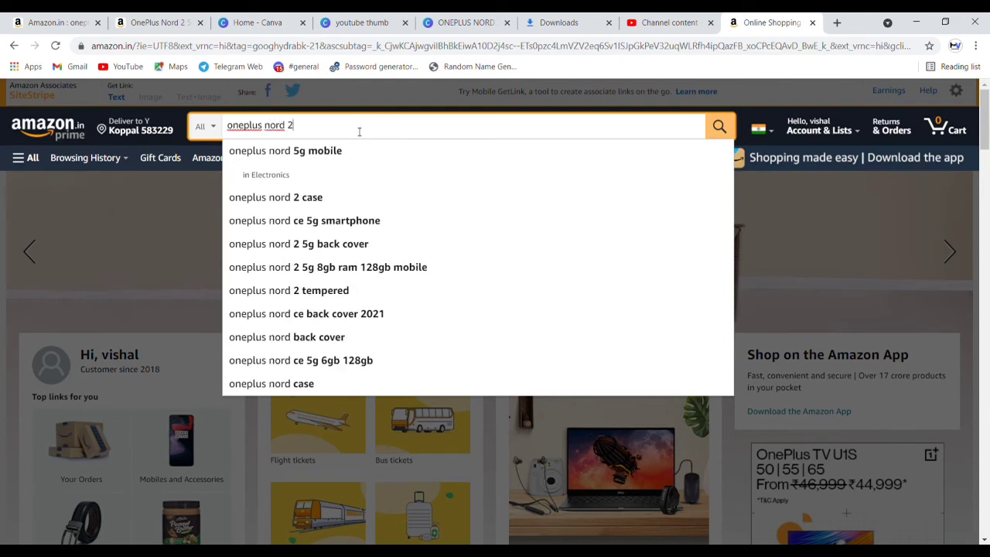
key(Return)
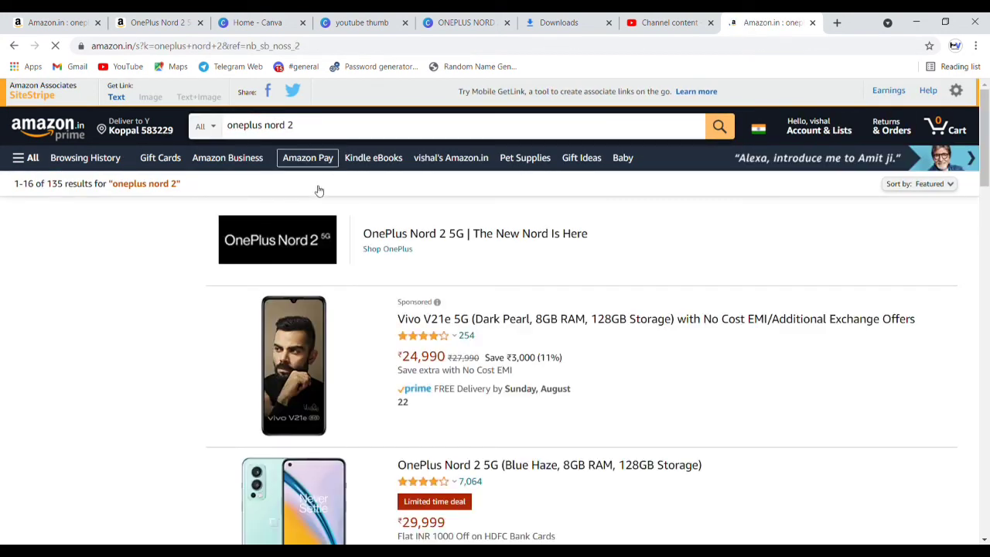
scroll(350, 346, down, 1)
scroll(350, 346, down, 2)
click(308, 393)
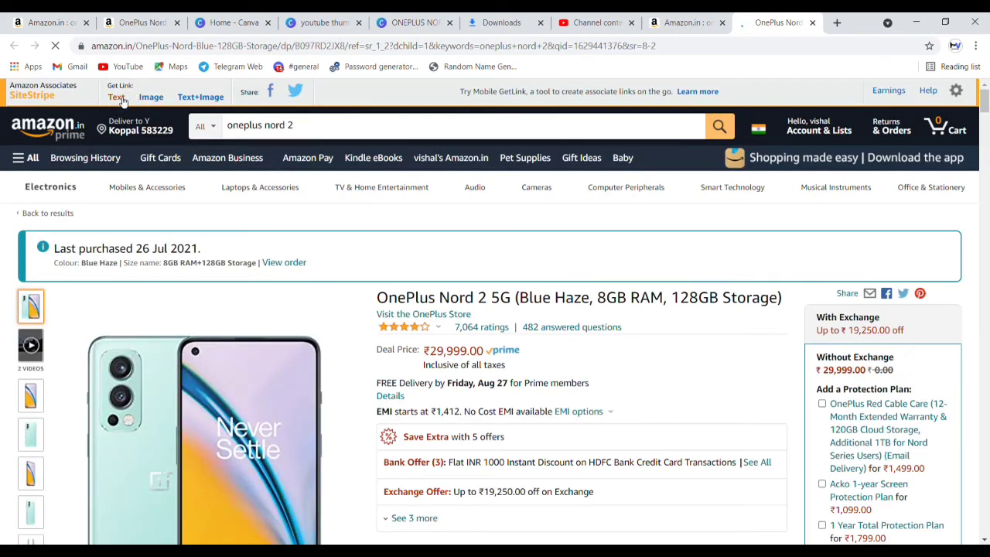
- Copy the product's short affiliate text link from SiteStripe and return to the video upload in YouTube Studio
click(116, 97)
key(ctrl+c)
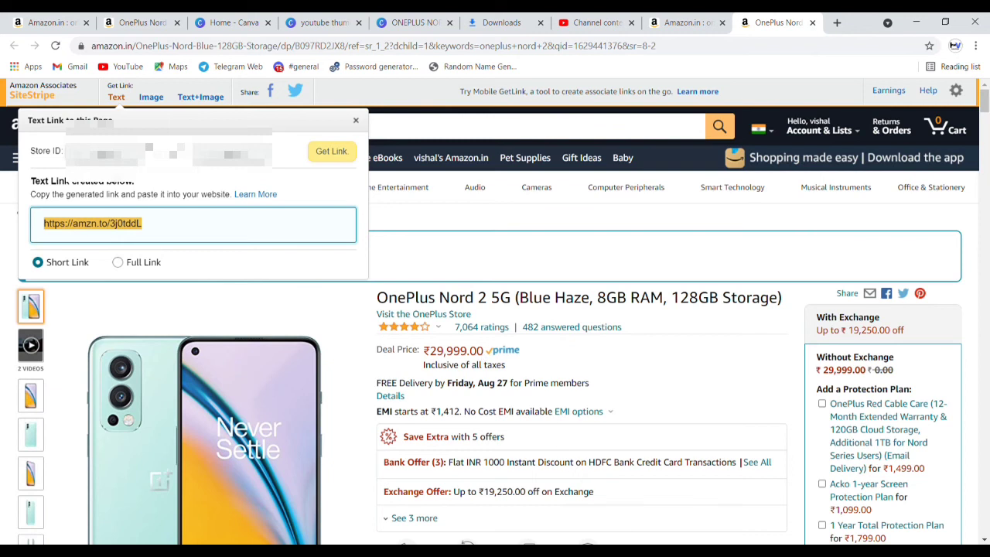
click(596, 22)
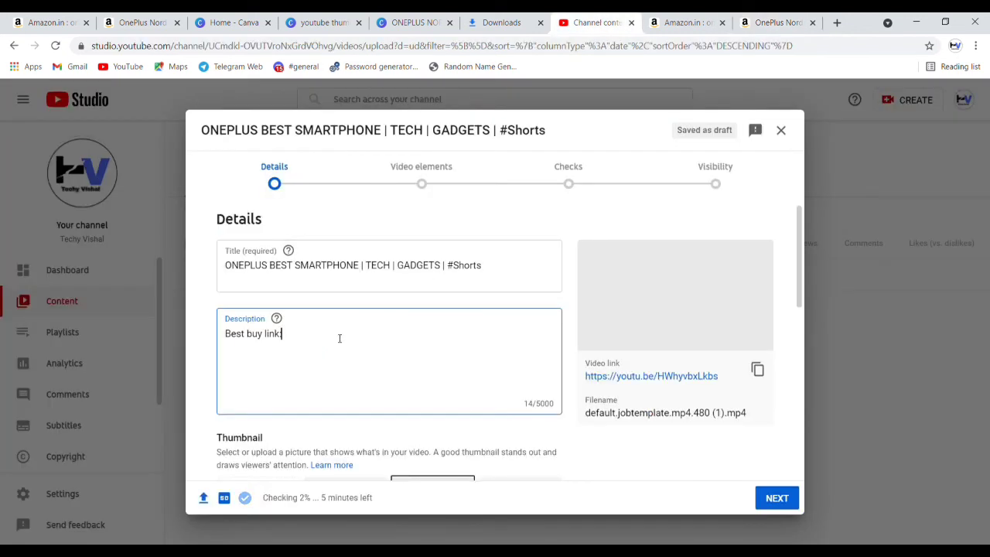
- Paste the copied Amazon affiliate link after "Best buy link:" in the description and upload the OnePlus Nord 2 sale image as the thumbnail
key(ctrl+v)
scroll(442, 352, down, 2)
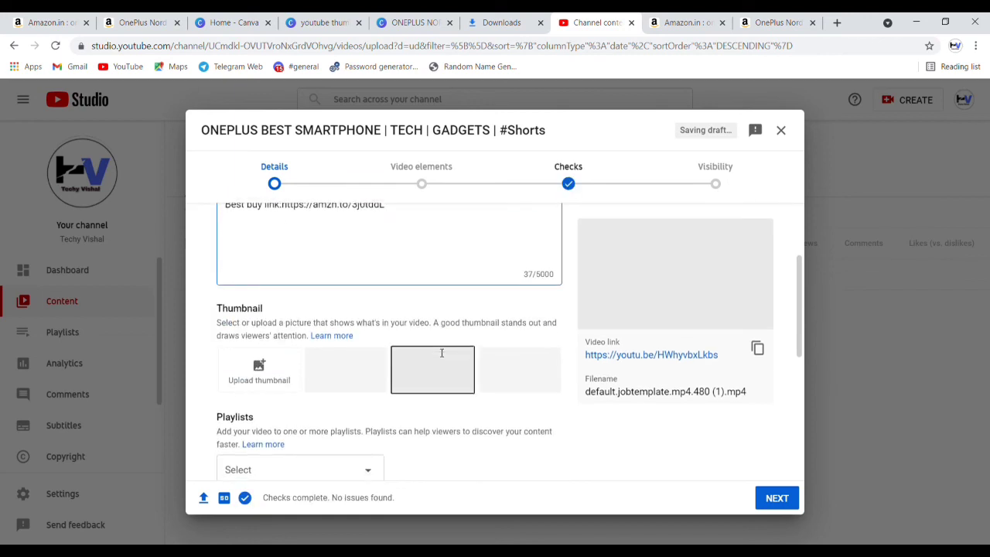
click(260, 368)
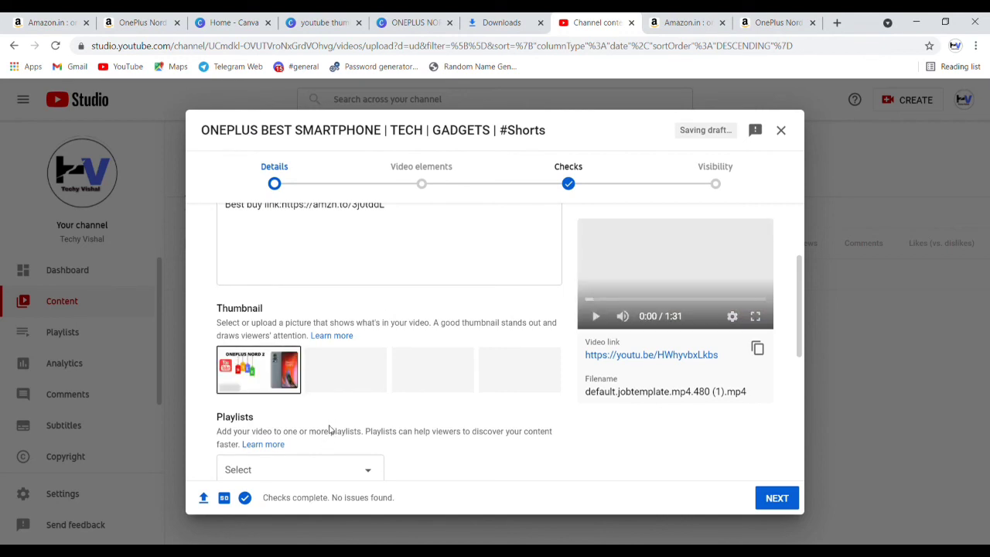
- Set the video's audience to "No, it's not Made for Kids"
scroll(328, 430, down, 2)
scroll(358, 327, down, 1)
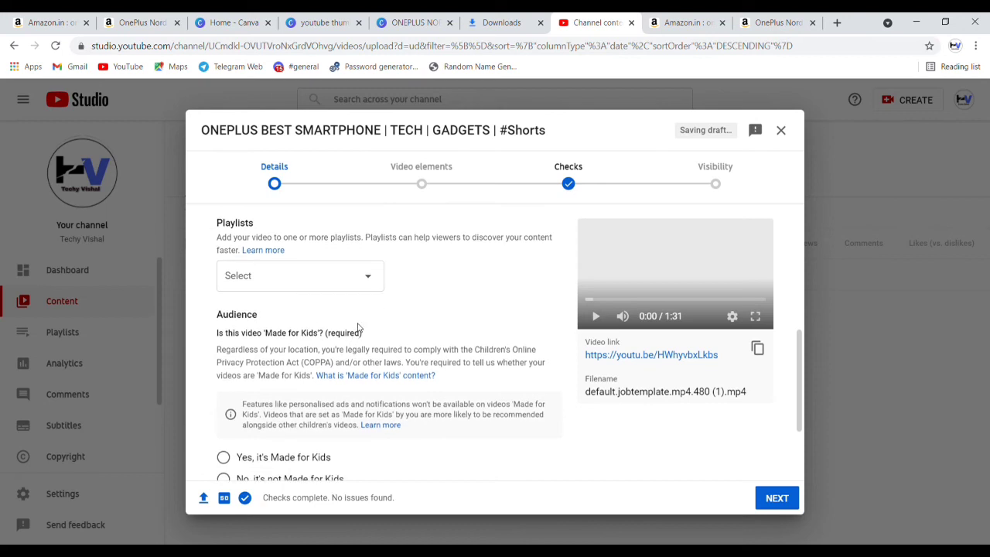
scroll(361, 309, down, 3)
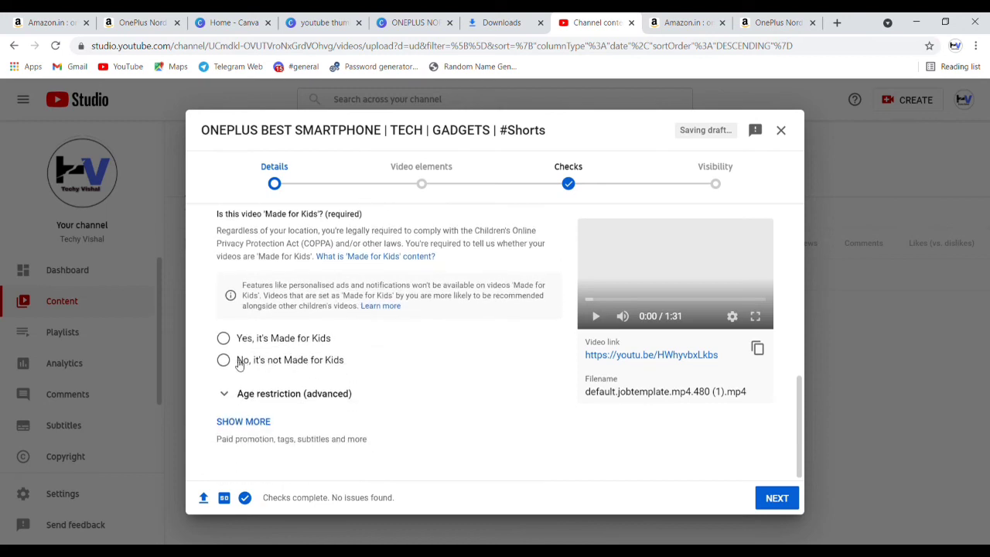
click(241, 359)
- Expand the additional video details and add the tags "oneplus nord 2" and "oneplus"
click(249, 421)
scroll(378, 380, down, 3)
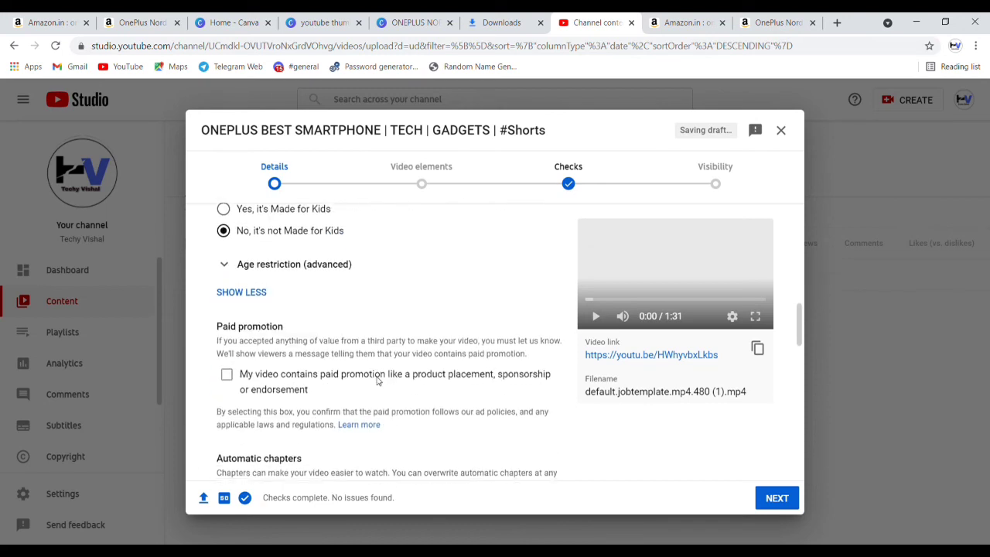
scroll(379, 381, down, 2)
click(338, 338)
text(oneplus n)
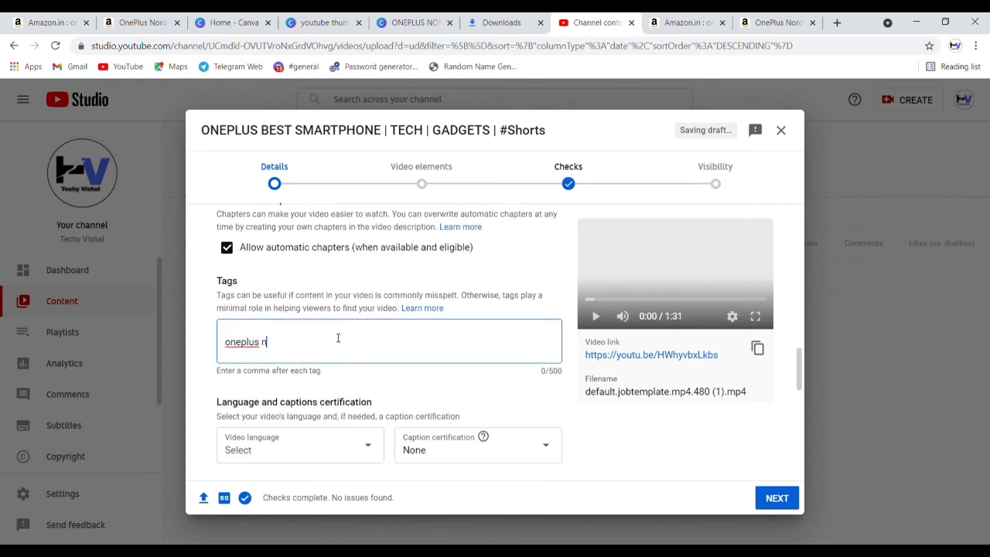
text(ord 2,)
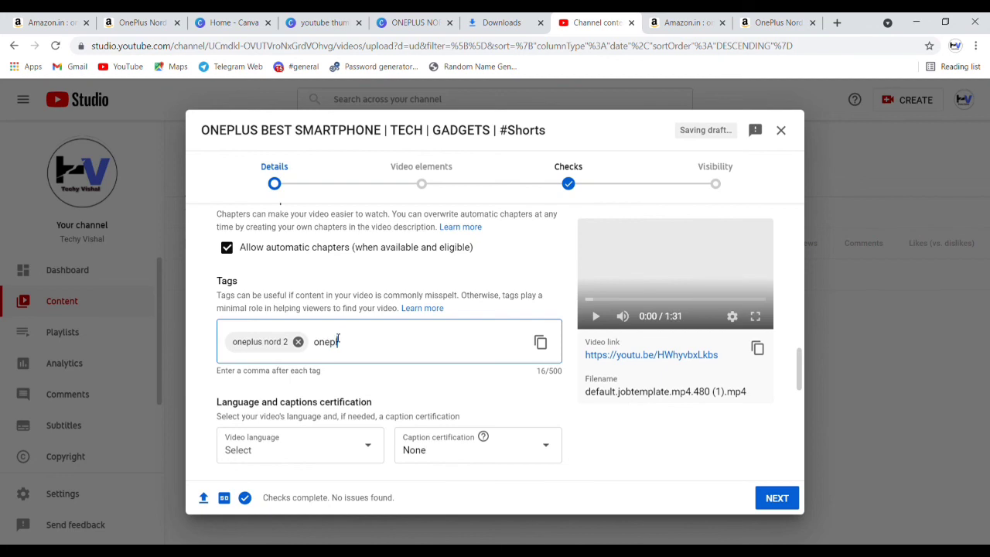
key(comma)
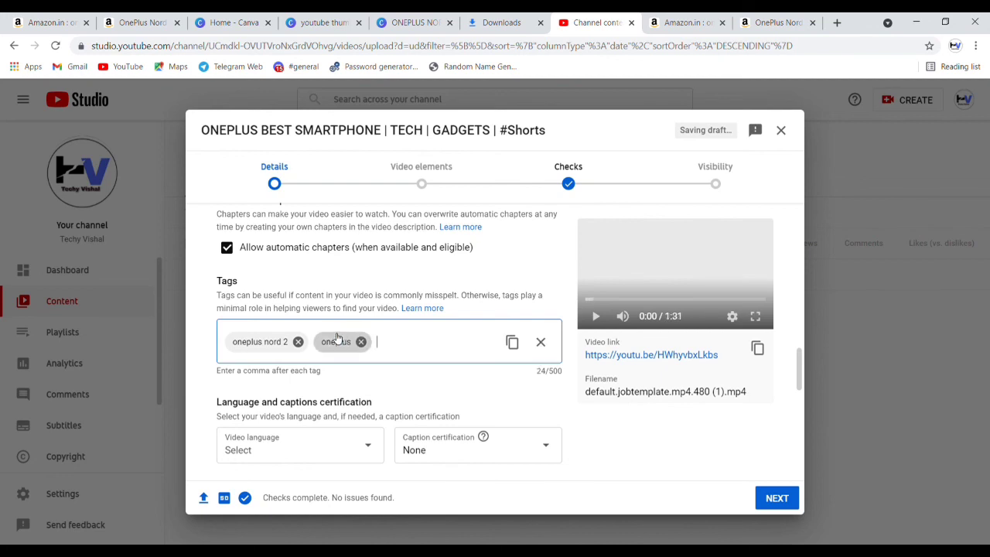
- Set the video language to English (United States) and look through the caption certification options
scroll(337, 414, down, 1)
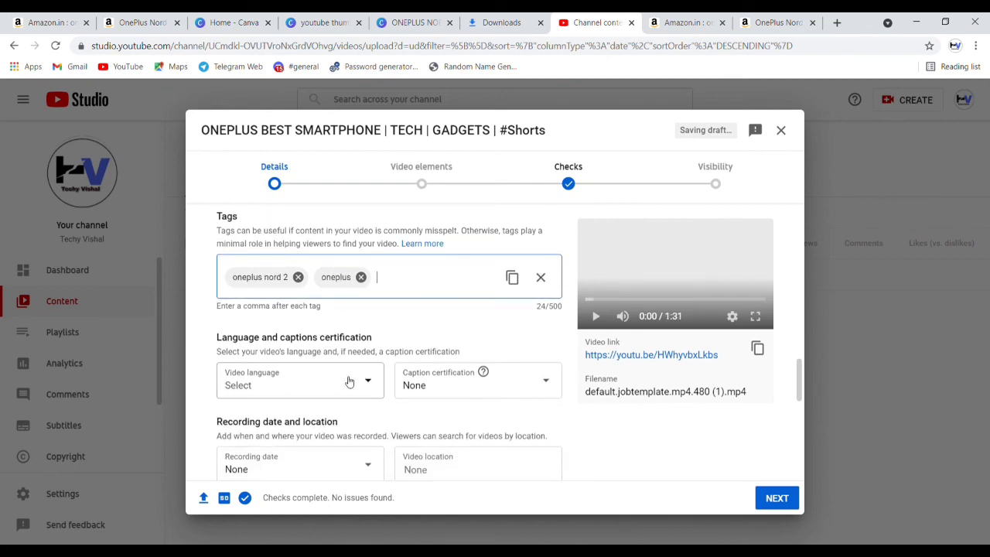
click(352, 381)
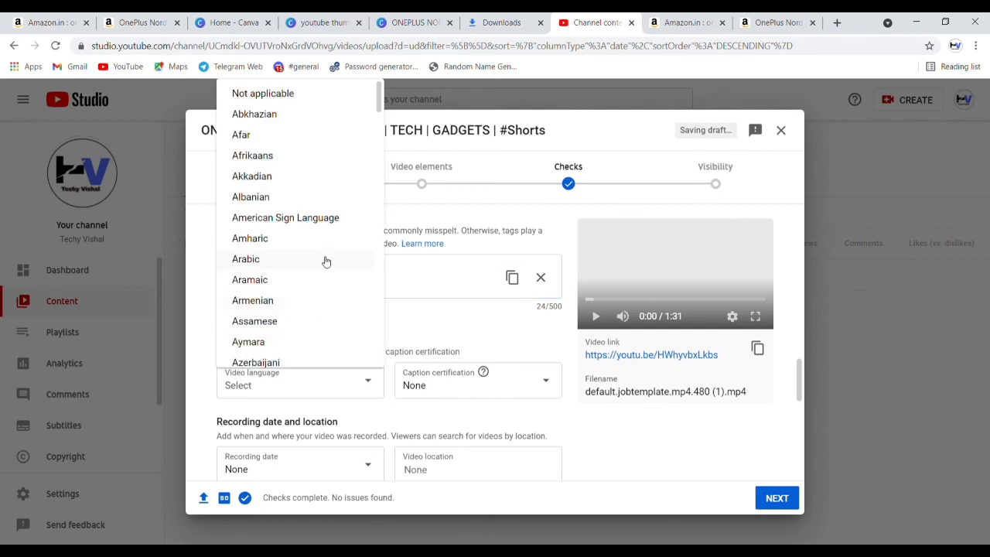
scroll(326, 276, down, 8)
scroll(326, 276, down, 4)
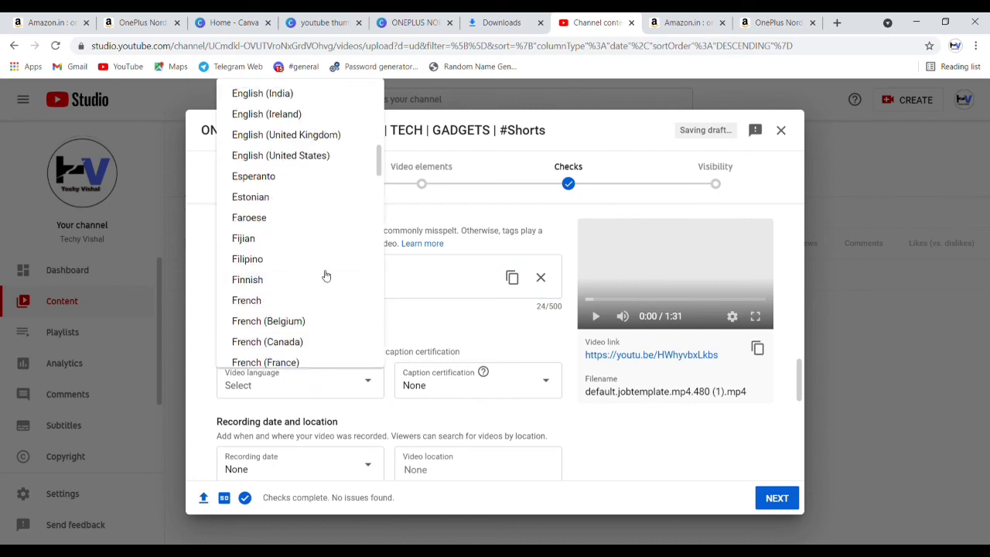
scroll(326, 276, up, 2)
click(320, 285)
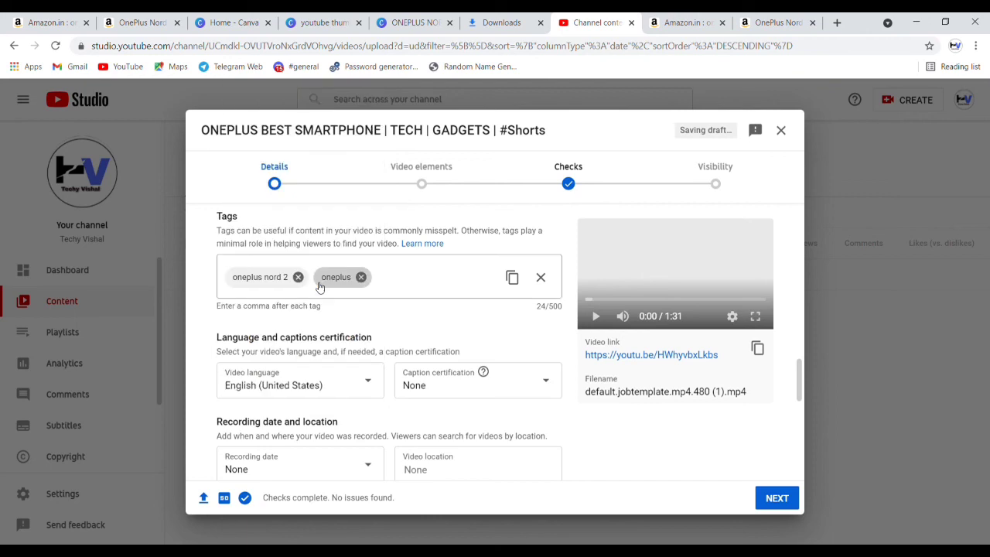
click(447, 392)
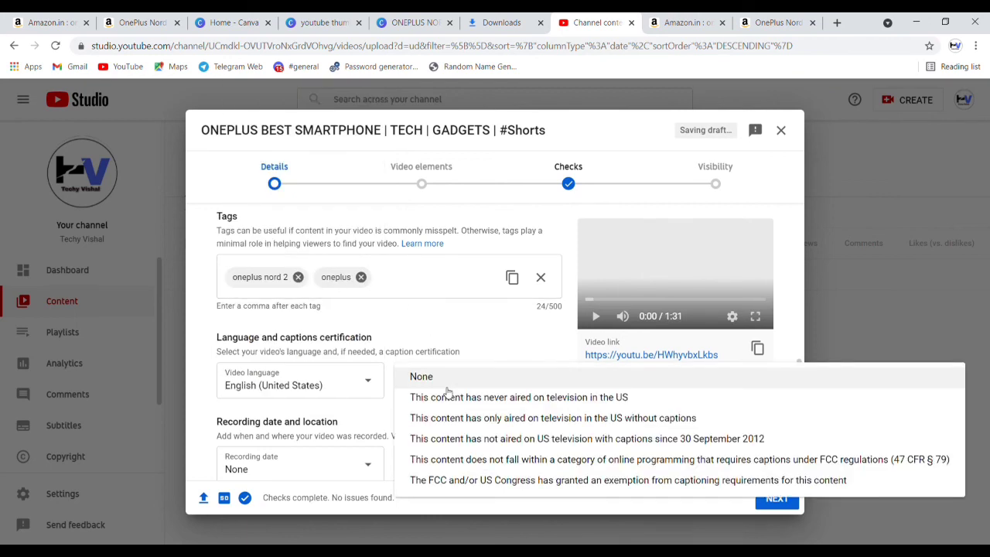
click(461, 339)
- Set the video's recording date to 18 Aug 2021
scroll(387, 348, down, 3)
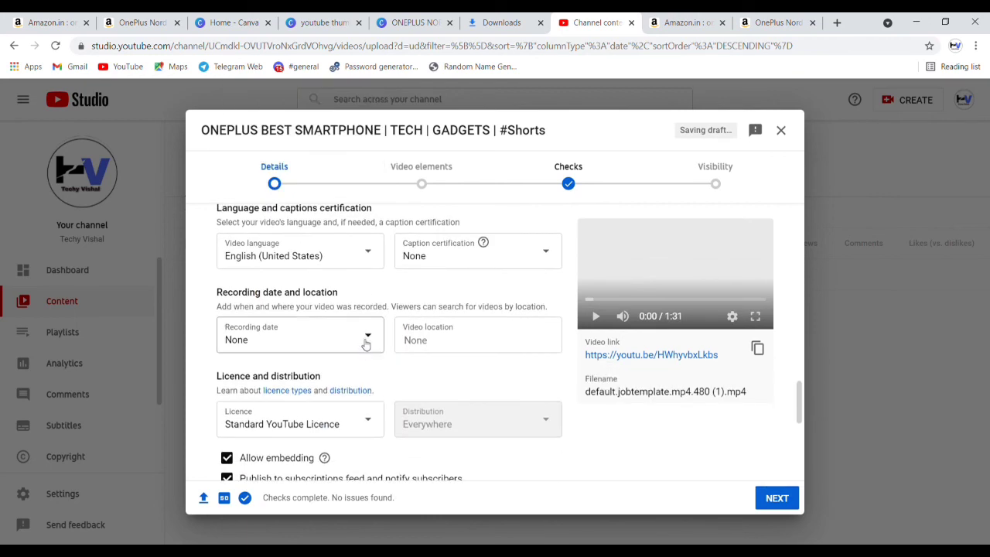
click(366, 341)
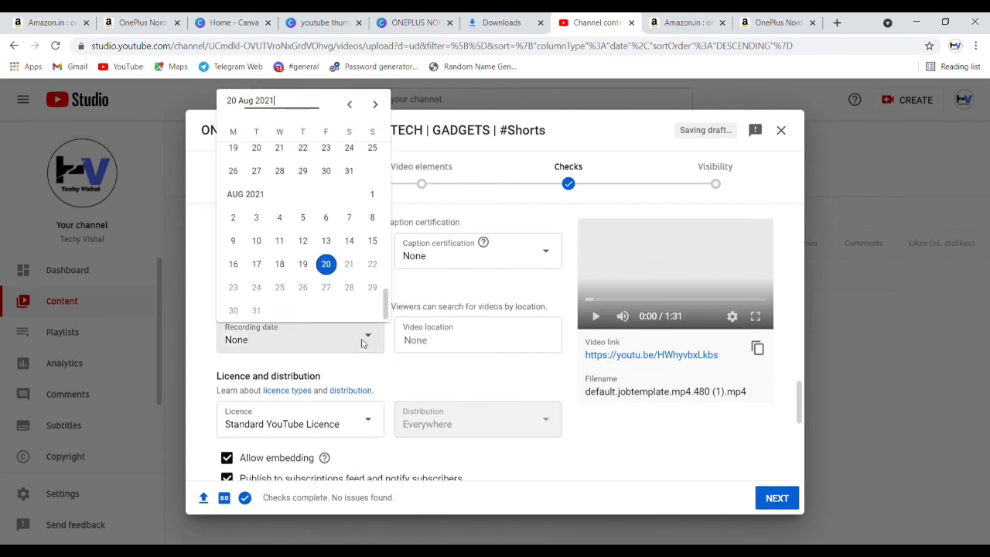
click(279, 264)
click(479, 340)
- Review the remaining video details and advance past the video elements and checks stages to the visibility settings
scroll(502, 398, down, 1)
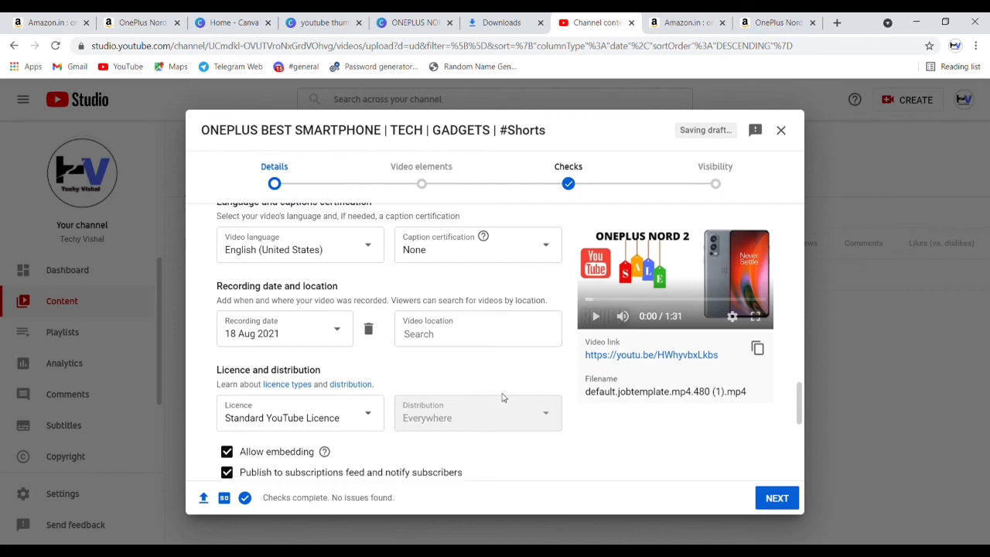
scroll(502, 397, down, 2)
scroll(391, 348, up, 8)
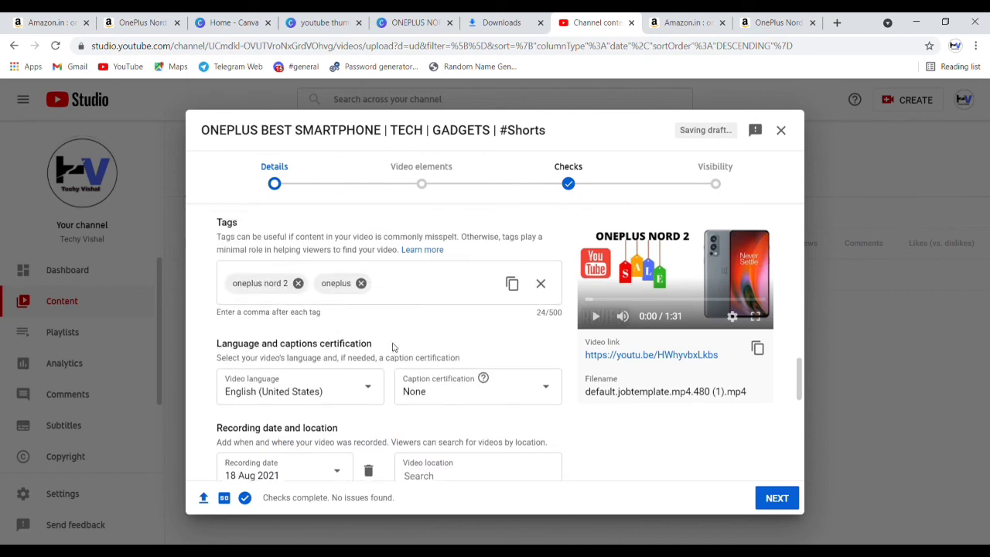
scroll(393, 348, down, 4)
scroll(393, 347, down, 8)
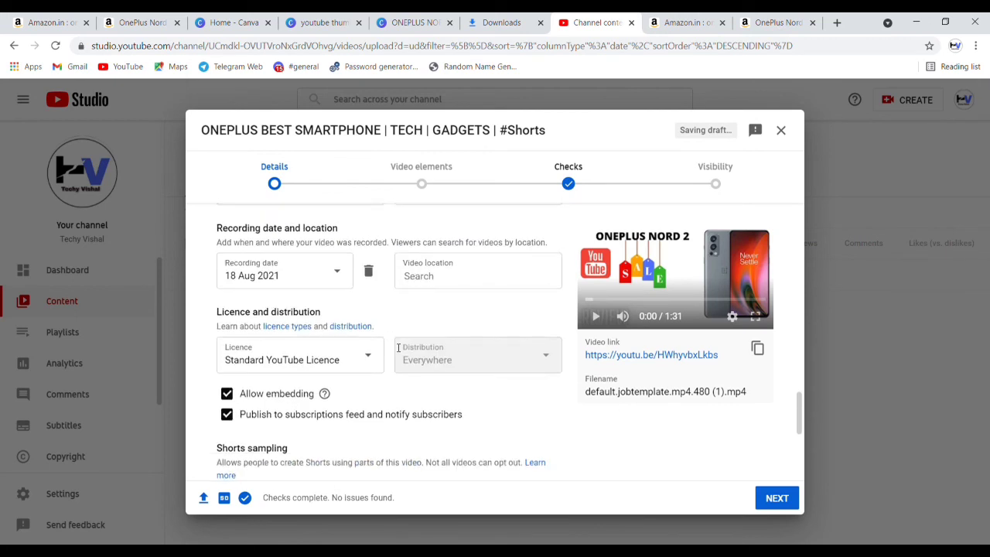
scroll(393, 348, down, 2)
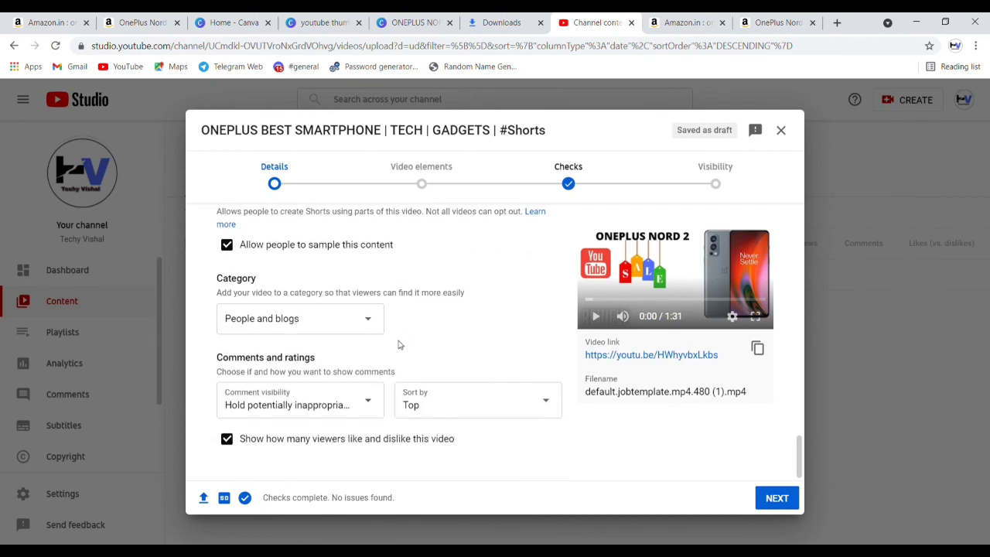
click(777, 498)
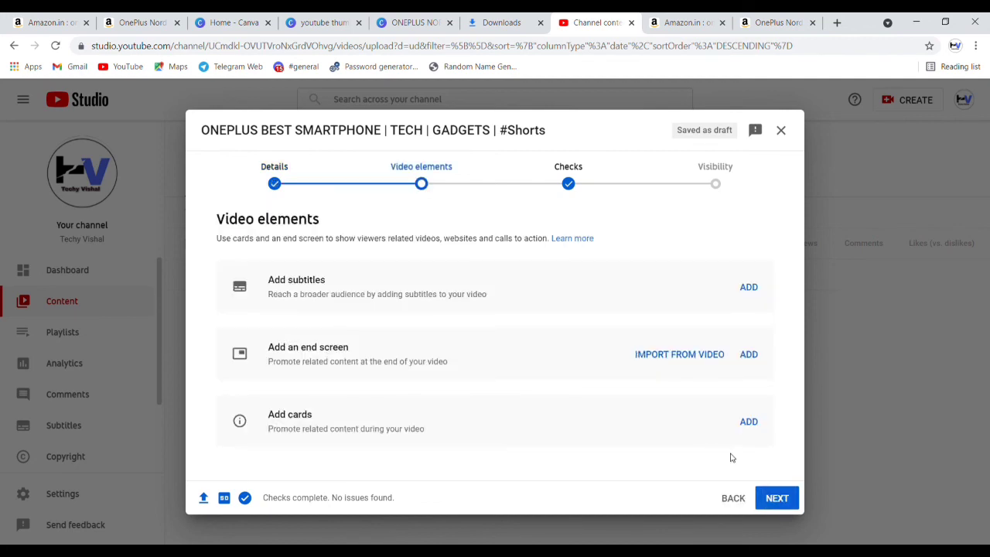
click(777, 498)
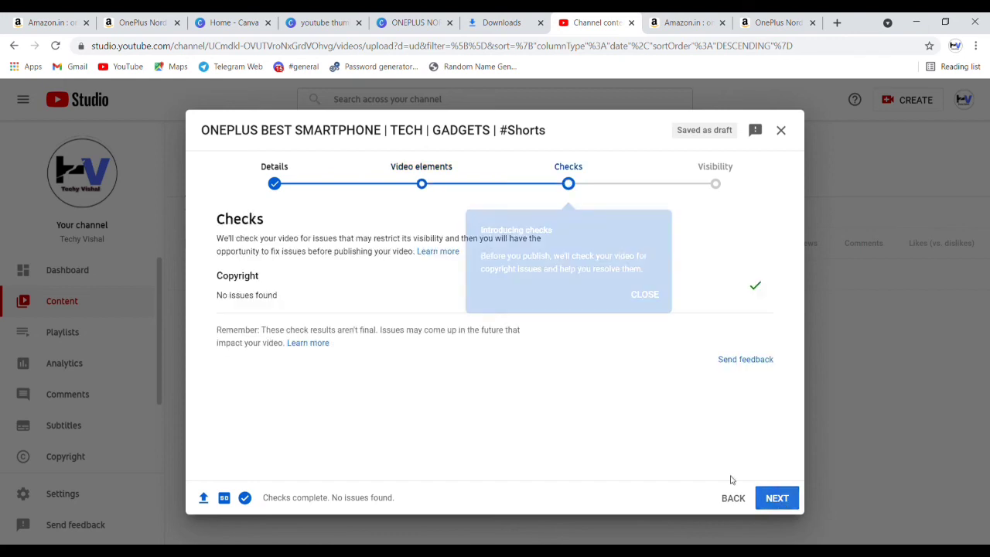
click(644, 295)
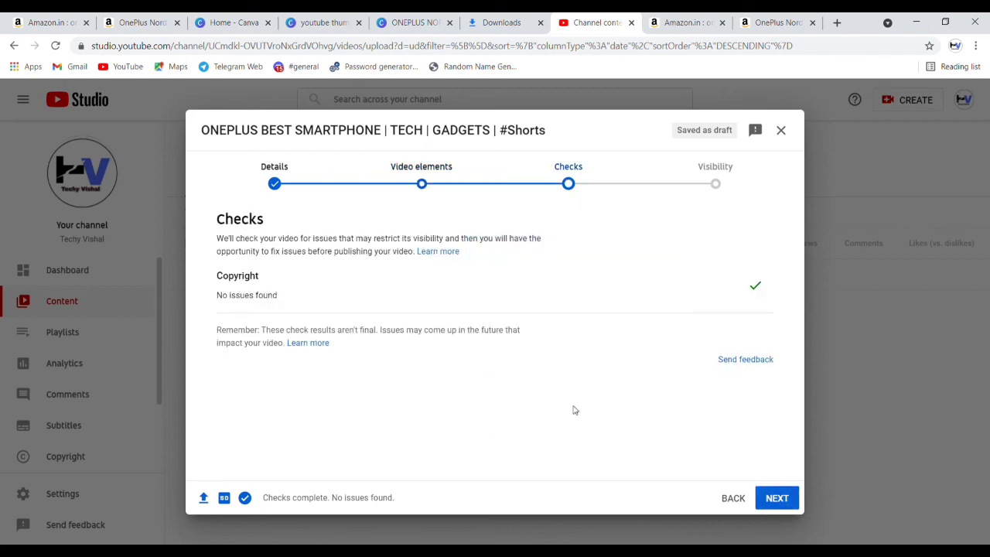
click(777, 498)
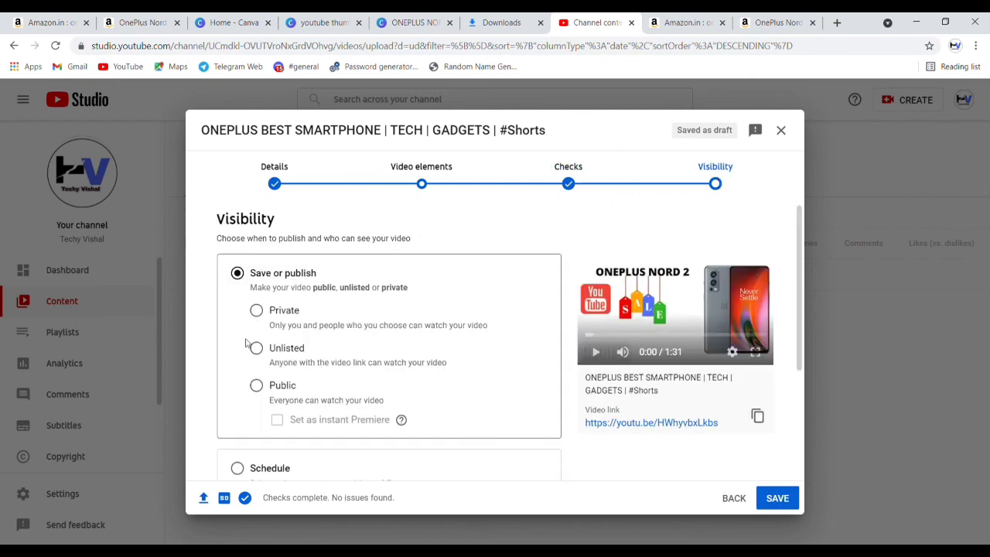
- Set the video's visibility to Public, publish it and dismiss the sharing dialog
click(257, 386)
scroll(433, 393, down, 2)
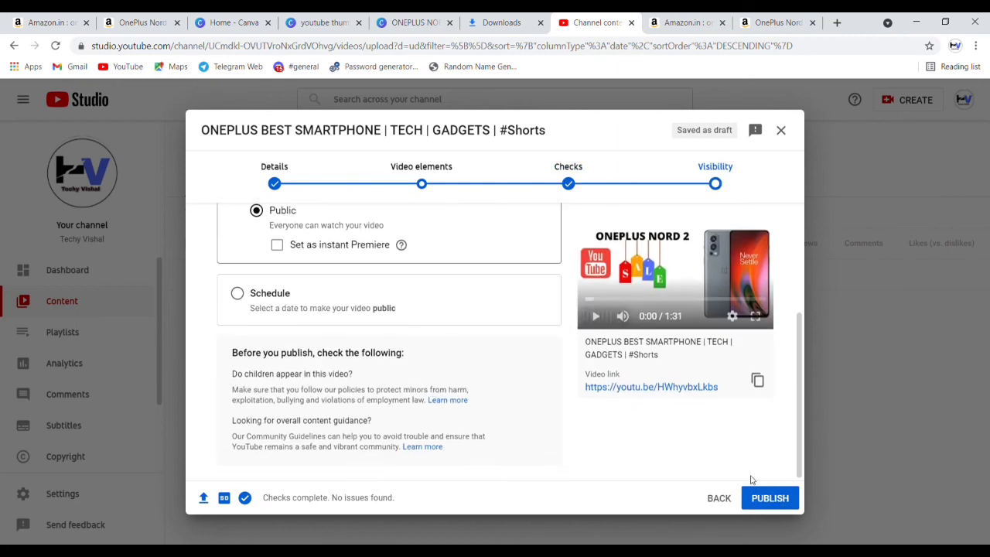
click(777, 499)
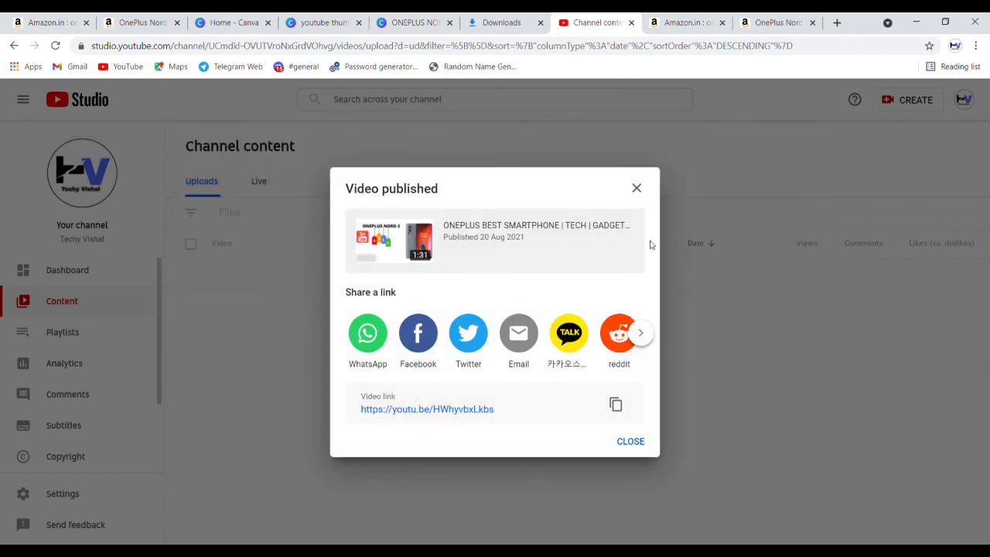
click(637, 188)
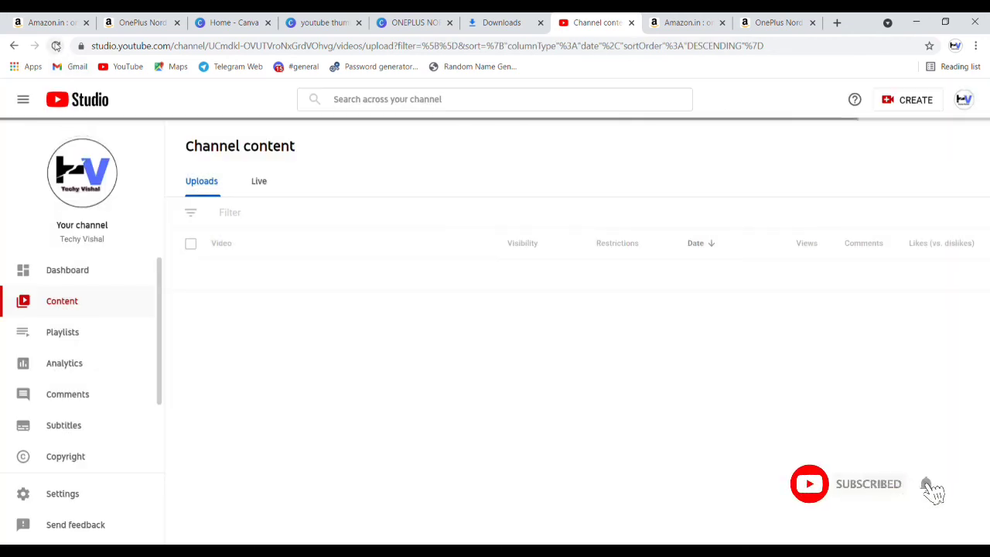